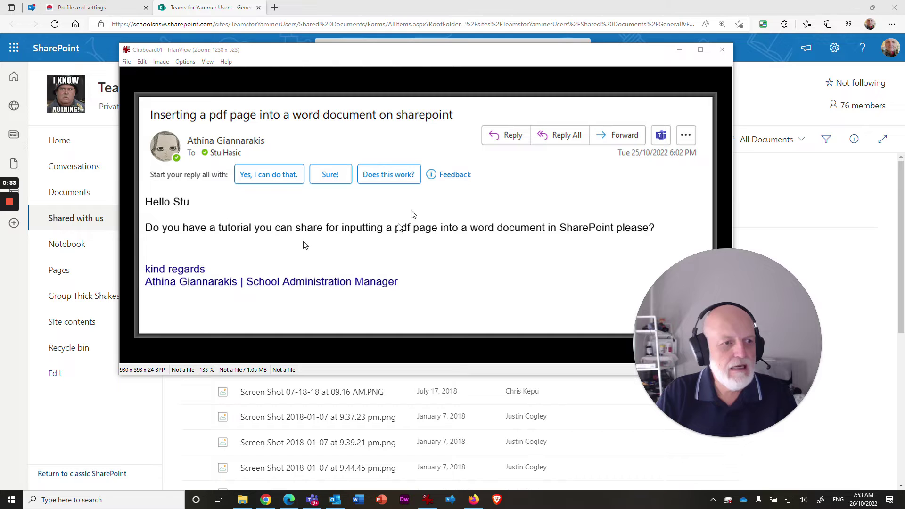
Step: Minimise the IrfanView screenshot of the PDF-to-Word request email to reveal the SharePoint General library
click(679, 49)
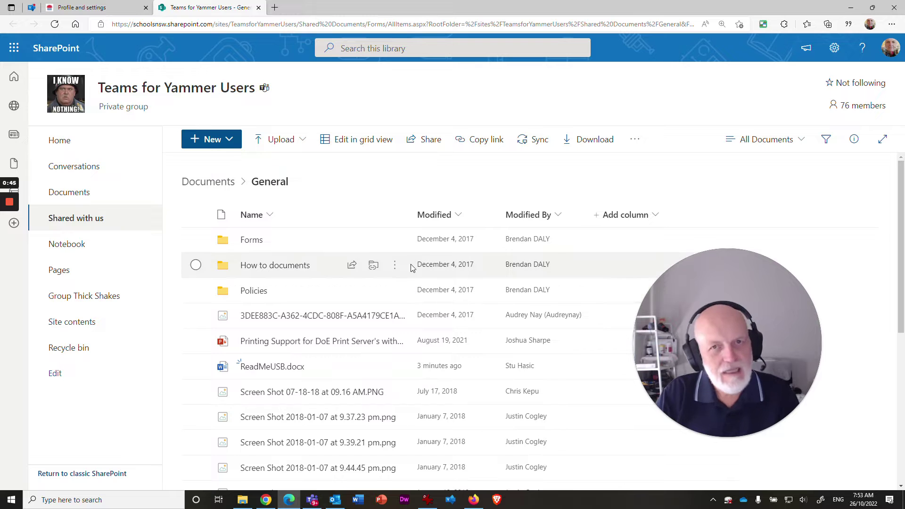
Step: Bring up File Explorer on the local Documents folder, which lists ChromebookAUE.pdf
click(243, 500)
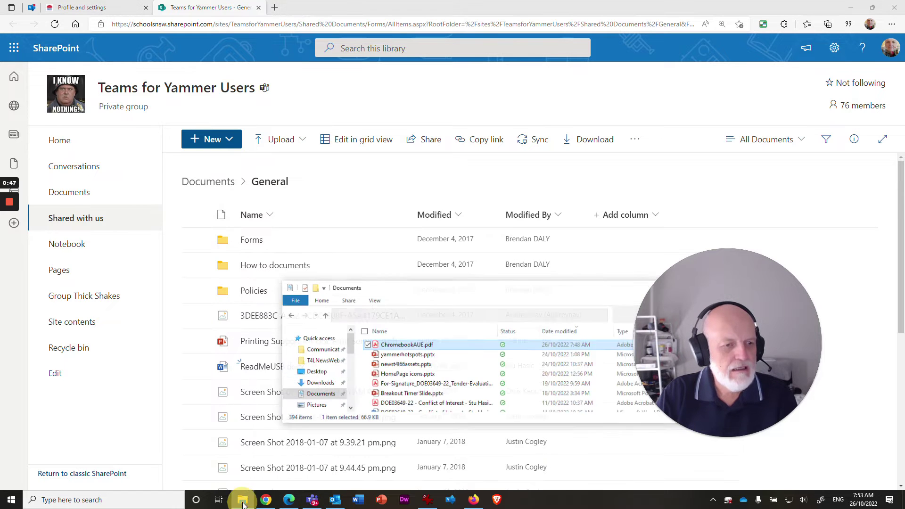
double_click(409, 343)
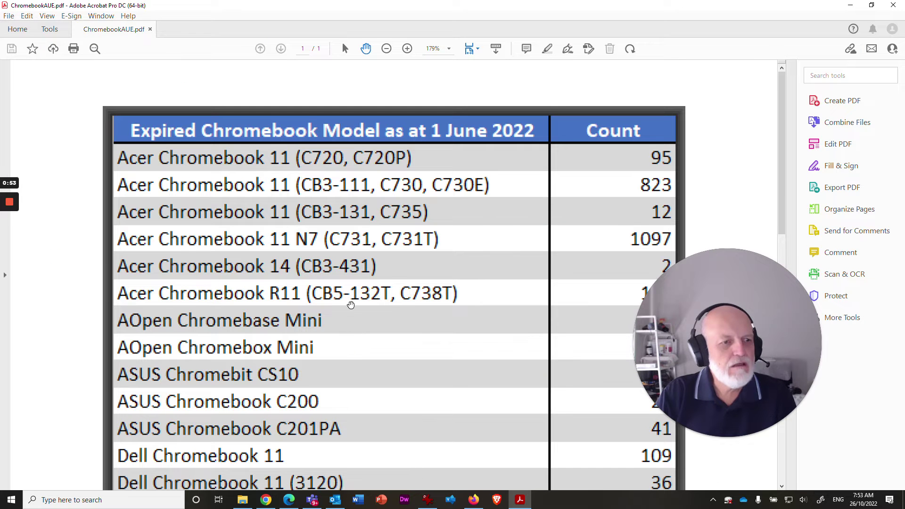
scroll(349, 299, down, 10)
scroll(348, 299, down, 4)
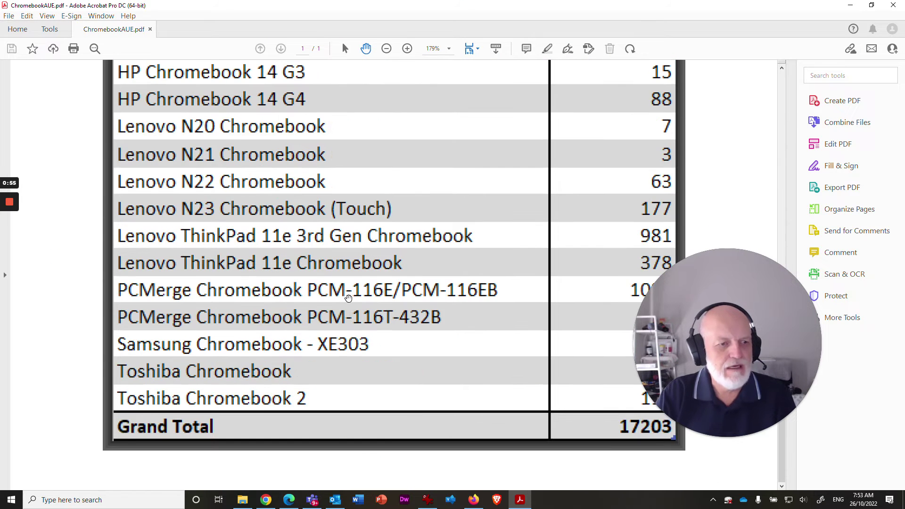
scroll(347, 297, up, 7)
scroll(348, 298, up, 6)
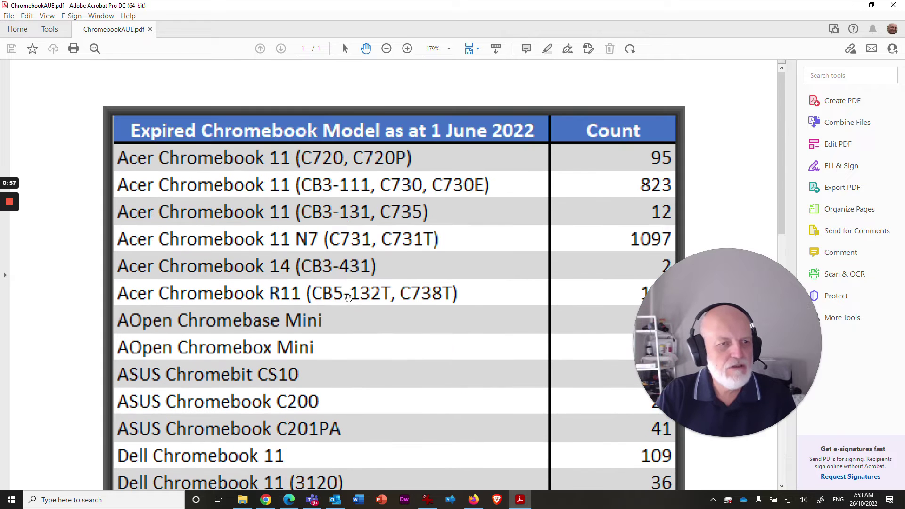
click(886, 4)
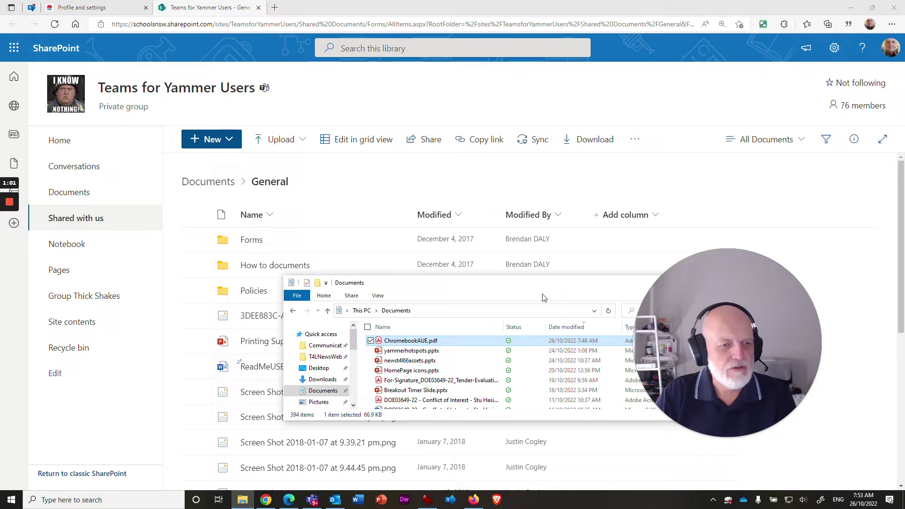
Step: Minimise the Documents window and open ReadMeUSB.docx in the Word desktop app
drag(583, 287, 469, 261)
click(597, 258)
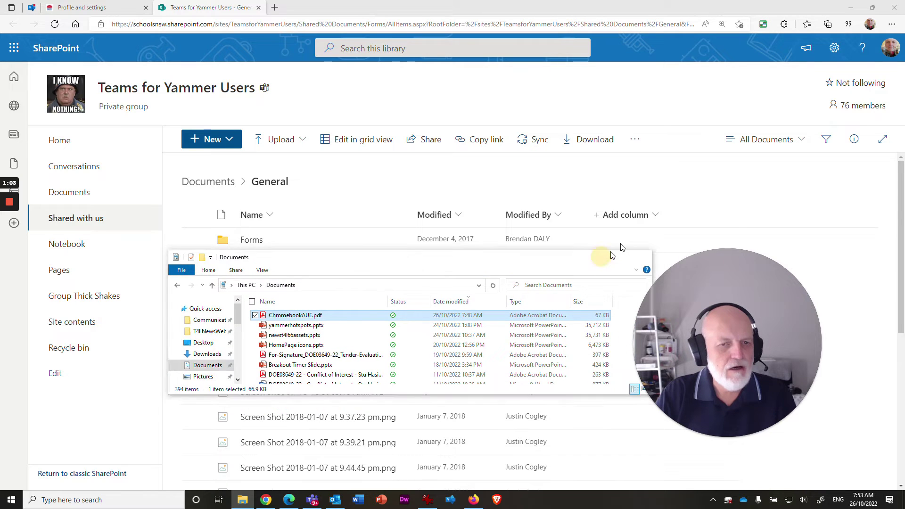
mouse_move(289, 367)
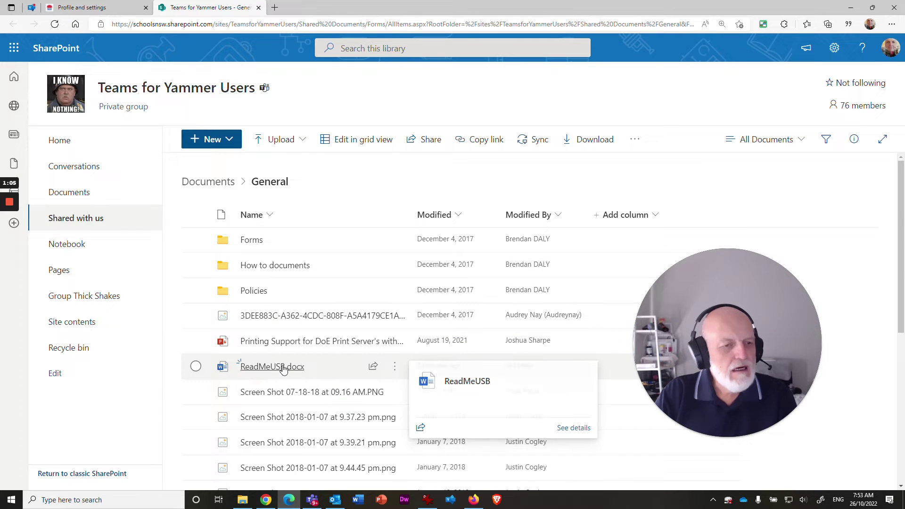
click(393, 367)
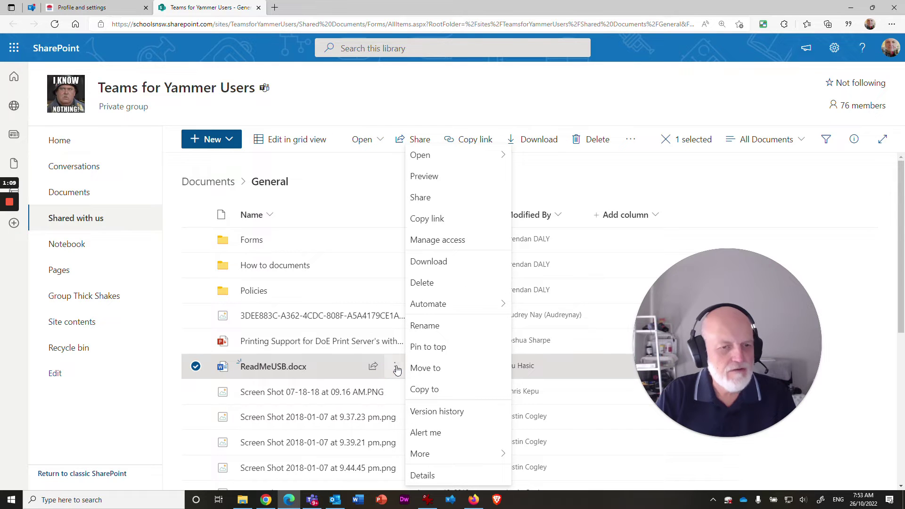
mouse_move(439, 163)
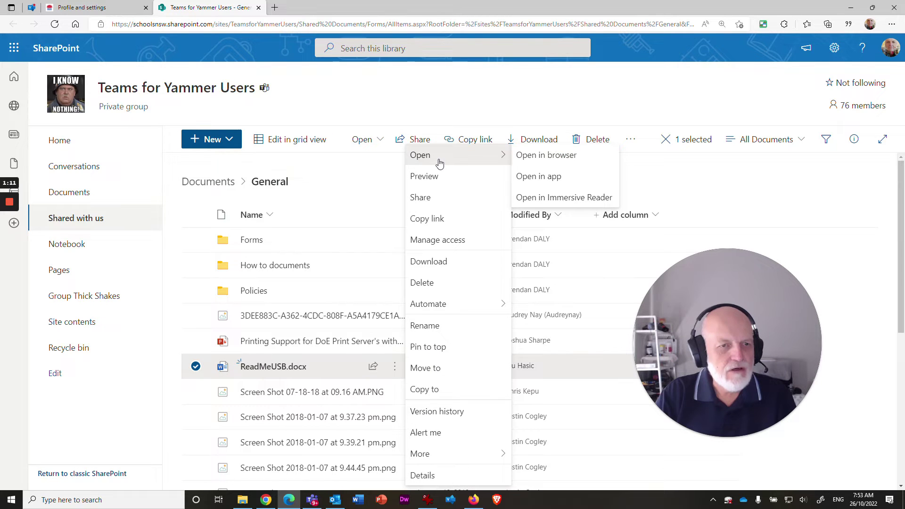
click(538, 182)
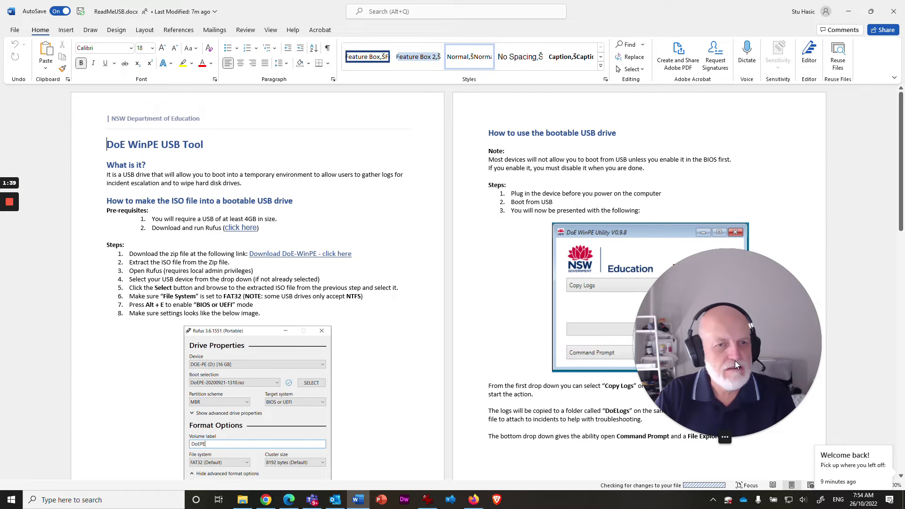
Step: Scroll to page 2 of ReadMeUSB.docx and click into its last paragraph
drag(779, 341, 811, 357)
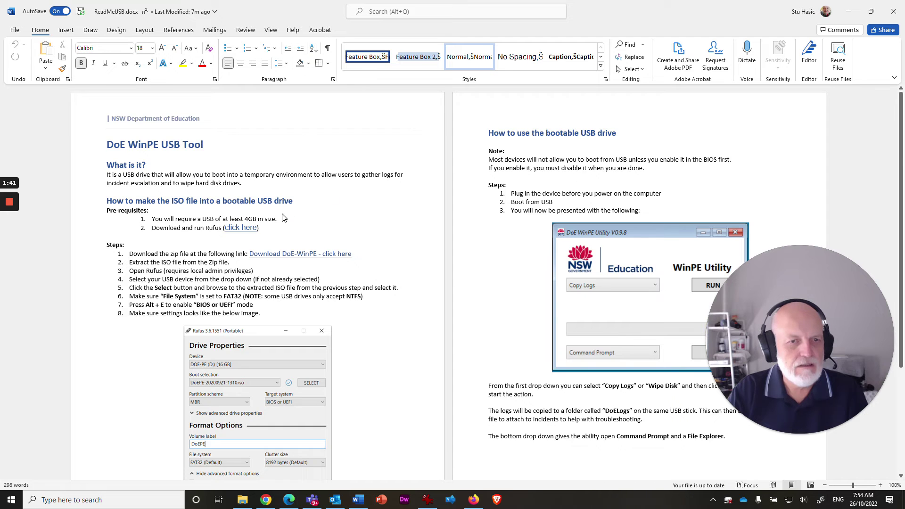
scroll(287, 278, down, 3)
scroll(254, 271, down, 4)
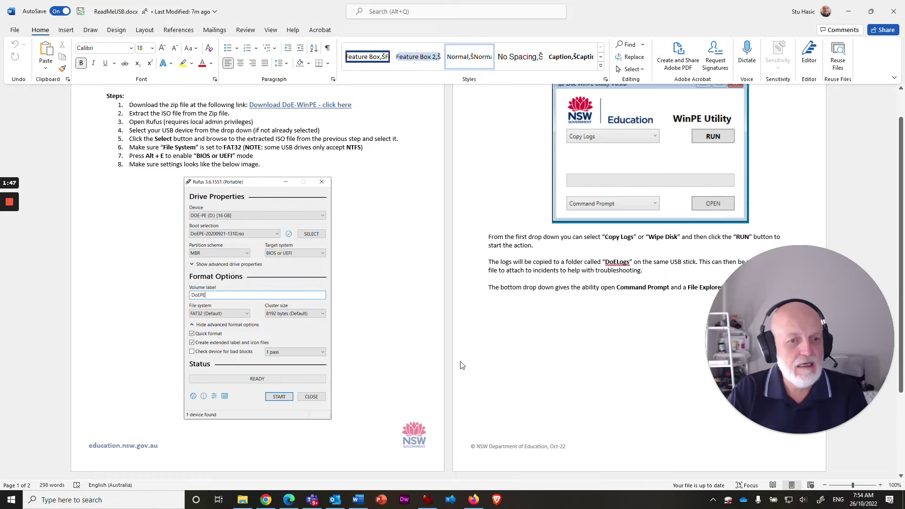
scroll(461, 366, up, 7)
scroll(490, 332, down, 6)
scroll(491, 331, up, 1)
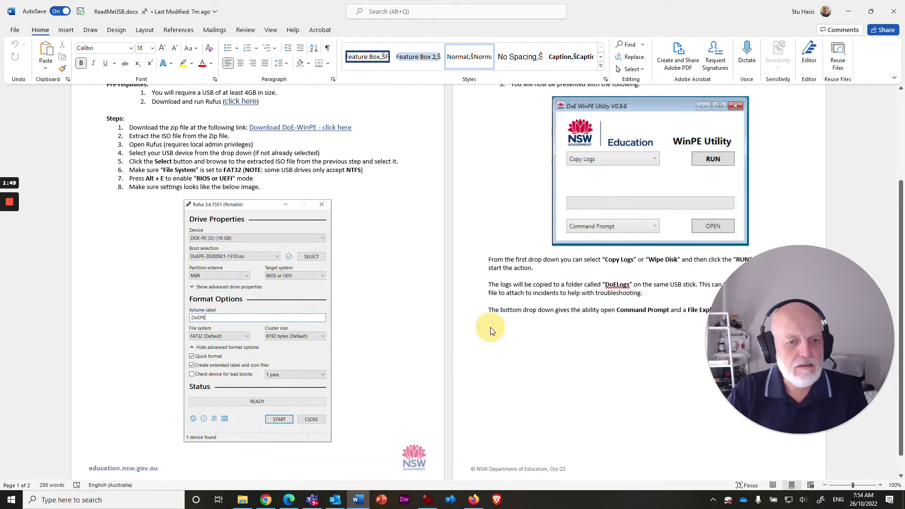
click(490, 330)
click(498, 309)
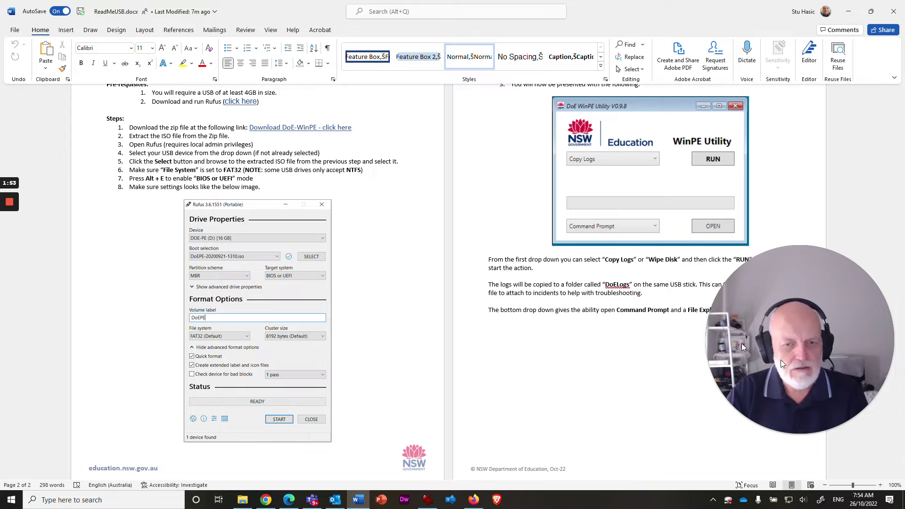
Step: Add a new empty paragraph after the last line on page 2
drag(780, 359, 805, 216)
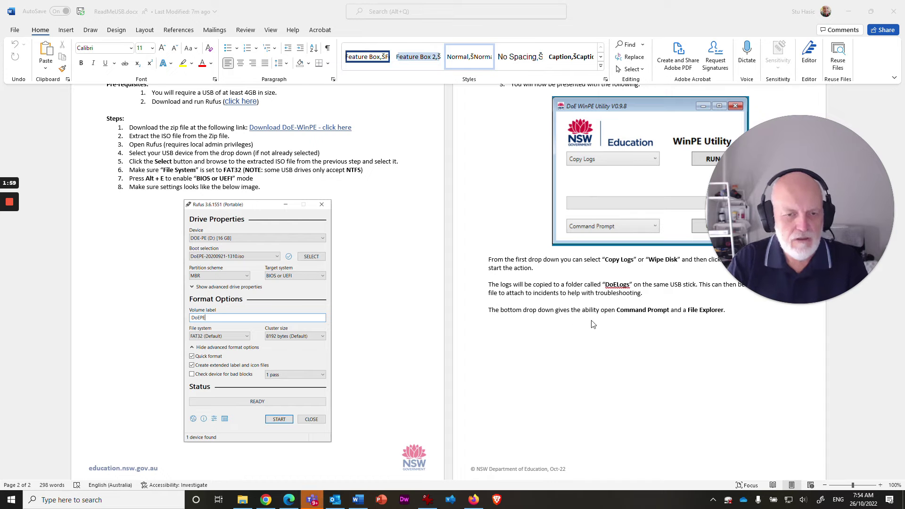
click(495, 310)
key(End)
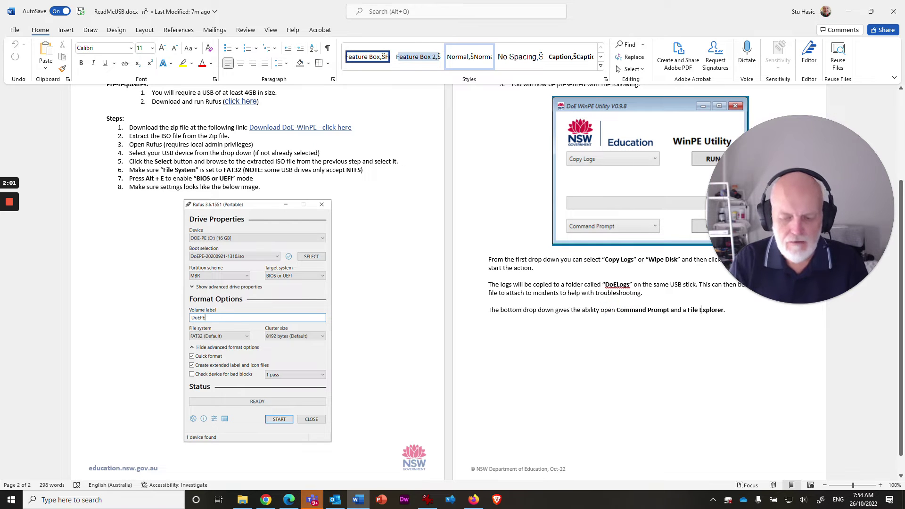
key(Return)
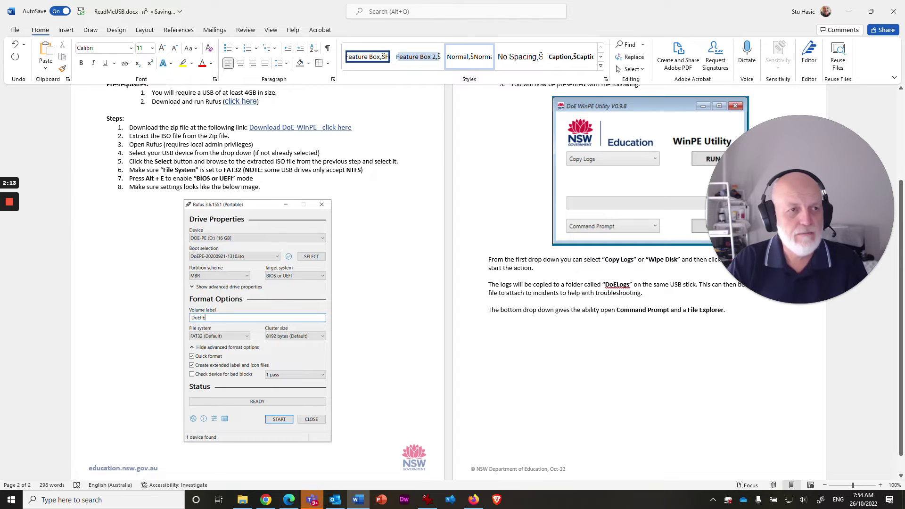
mouse_move(794, 249)
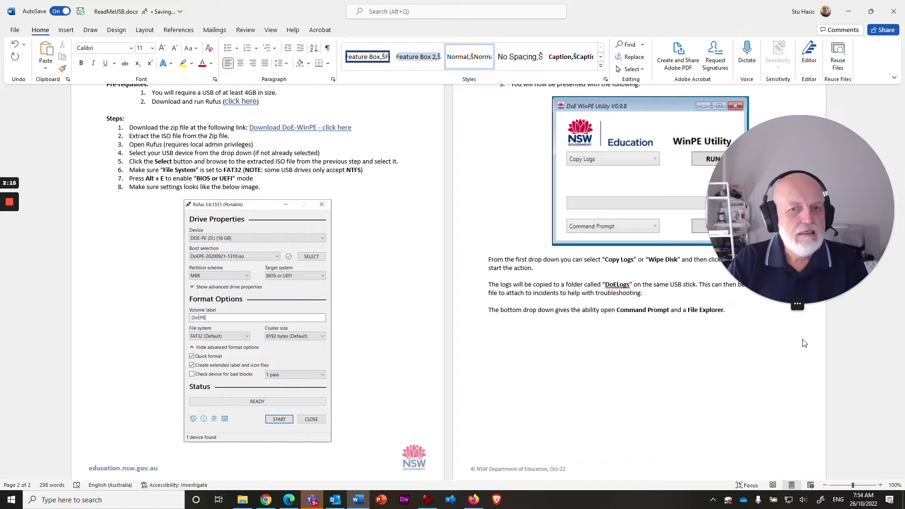
drag(795, 249, 798, 377)
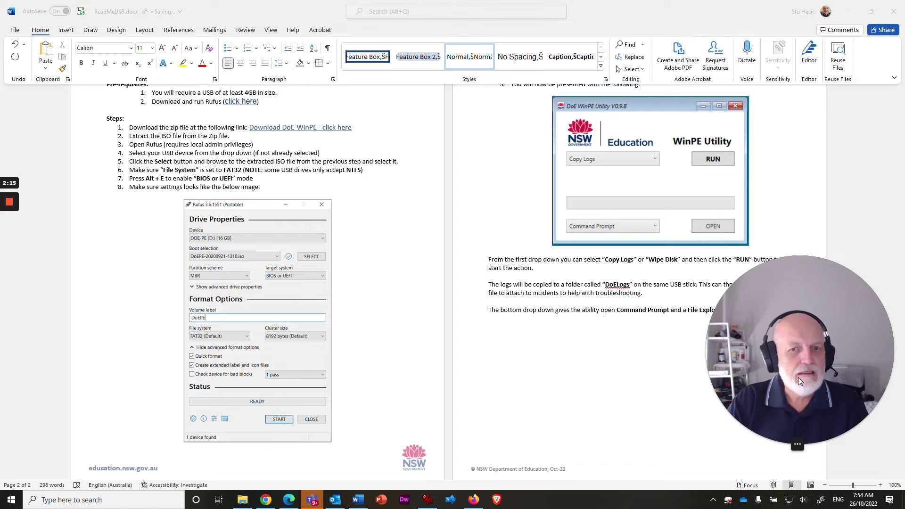
click(71, 40)
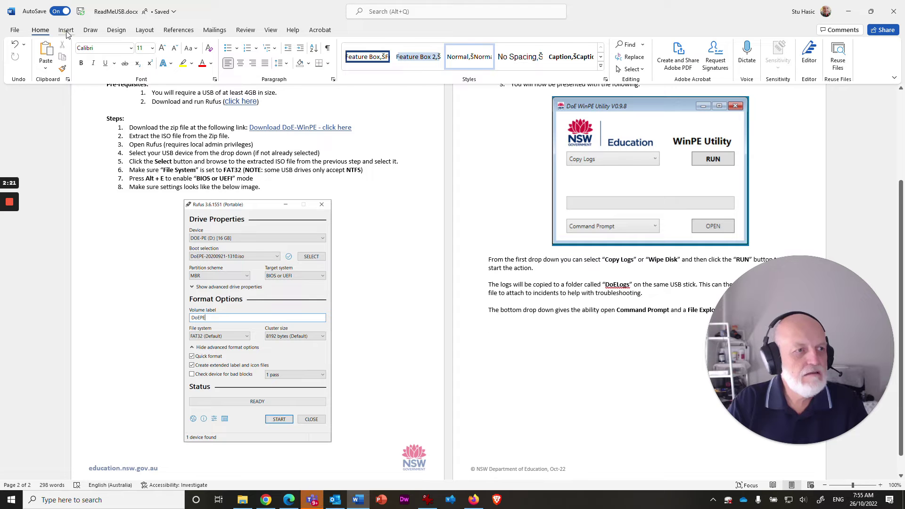
Step: Insert an Adobe Acrobat Document object, choosing ChromebookAUE.pdf as the file to embed
click(66, 31)
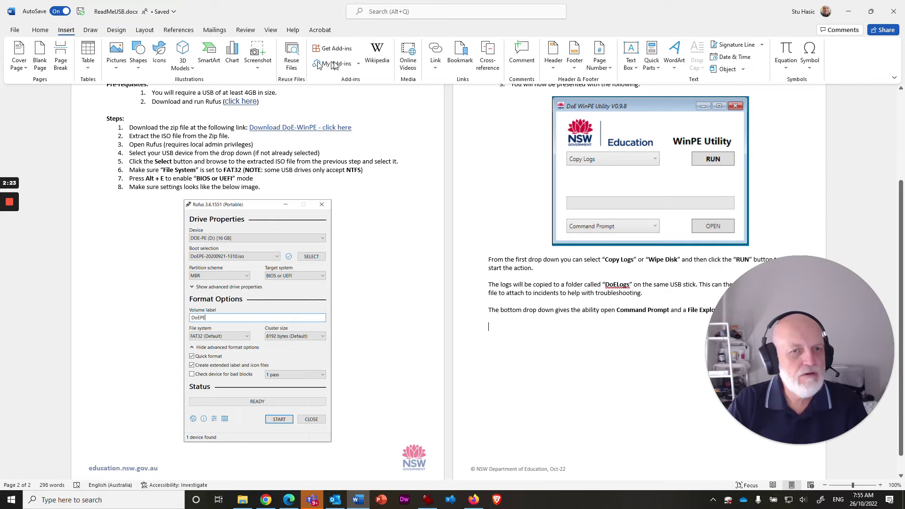
click(730, 69)
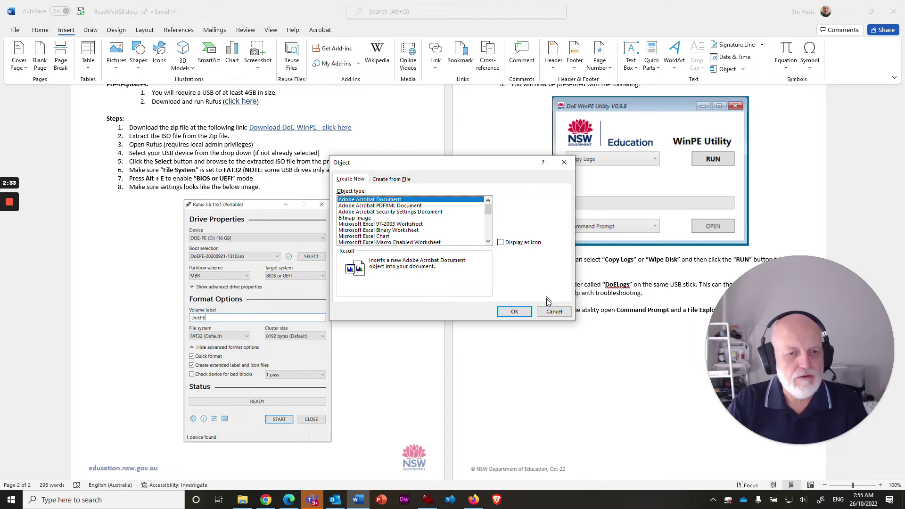
click(553, 312)
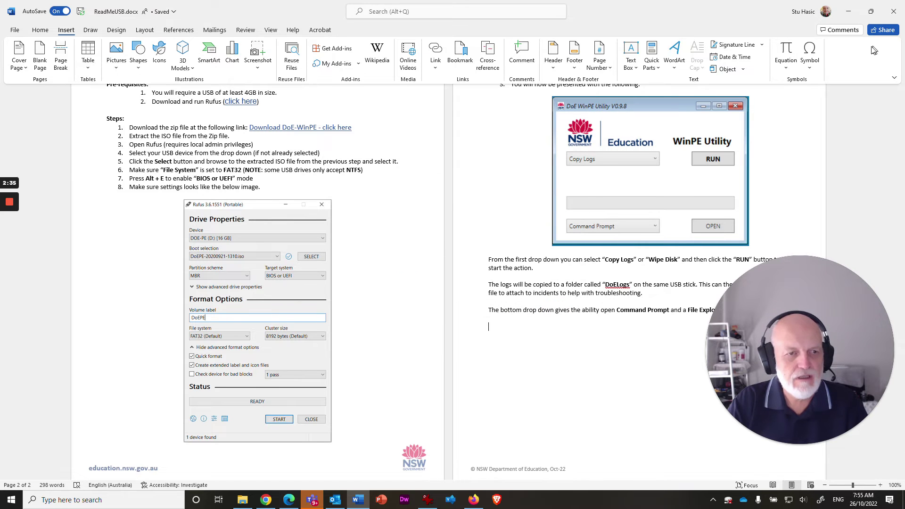
click(743, 70)
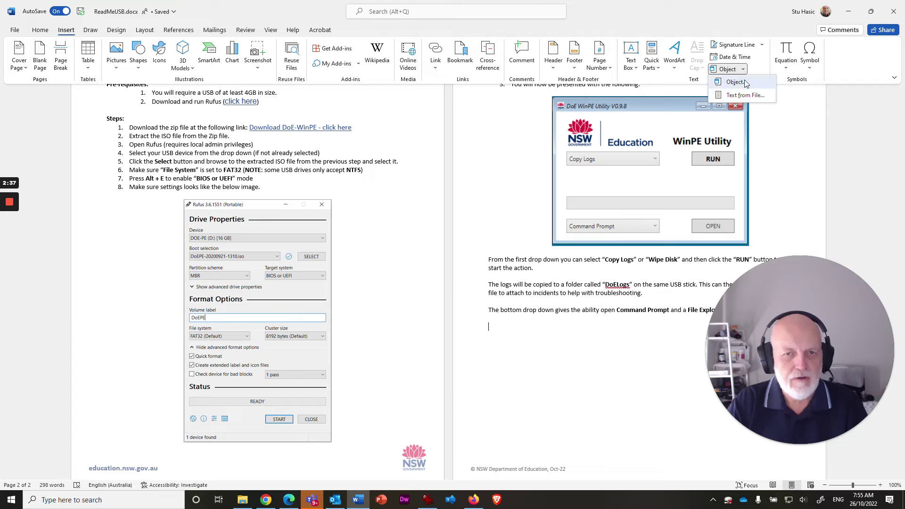
click(736, 82)
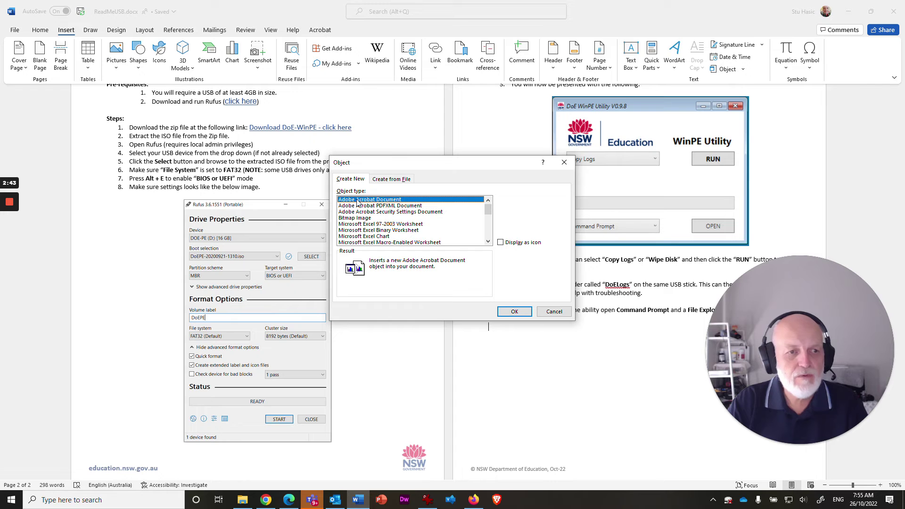
drag(488, 210, 466, 200)
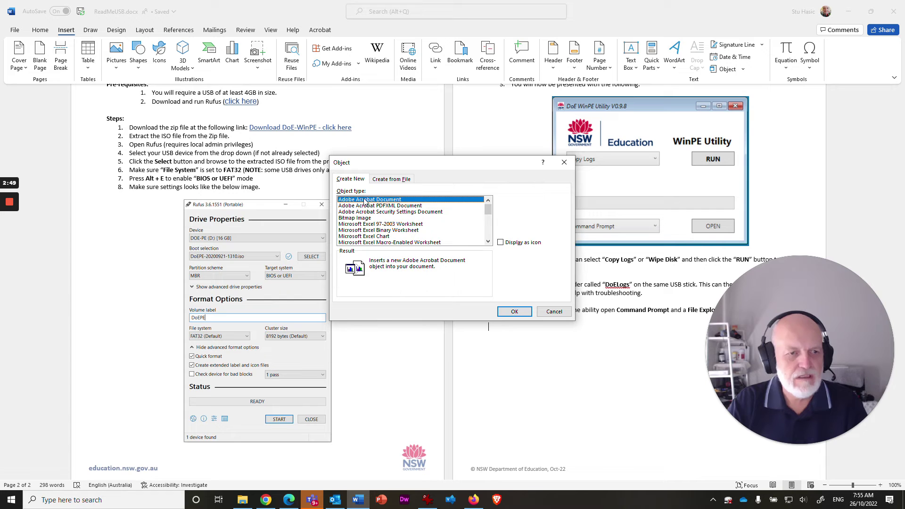
click(514, 311)
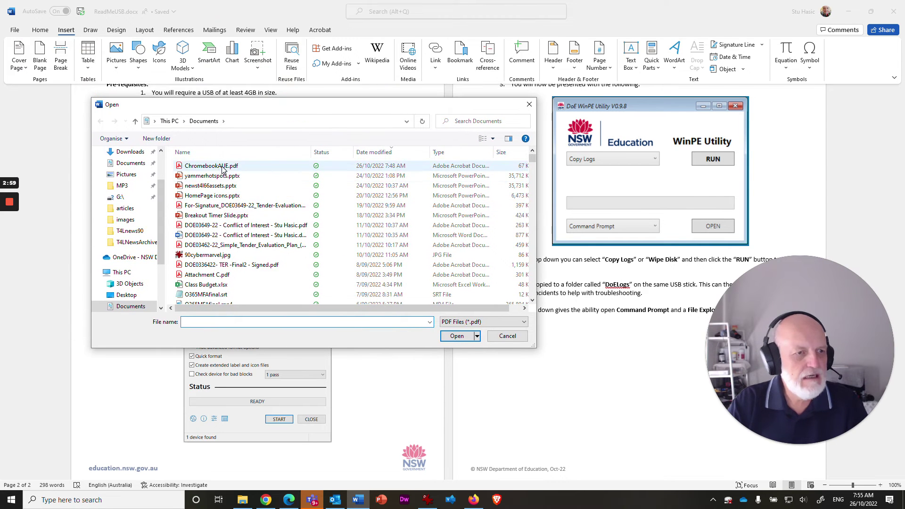
double_click(223, 166)
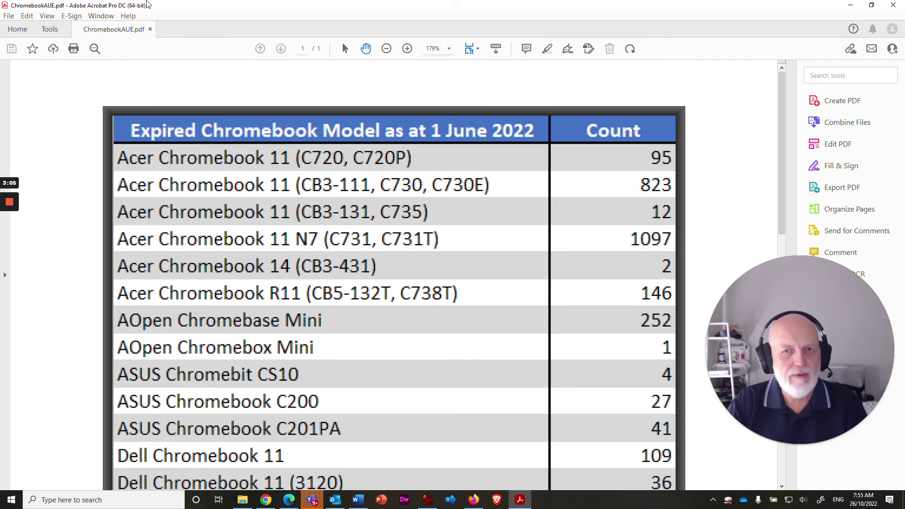
Step: Close ChromebookAUE.pdf and quit Adobe Acrobat to return to Word
click(150, 30)
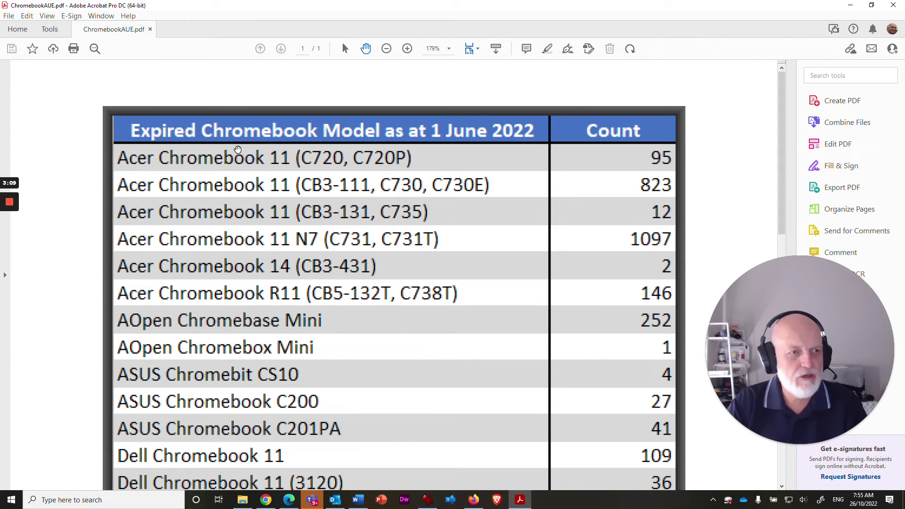
click(894, 6)
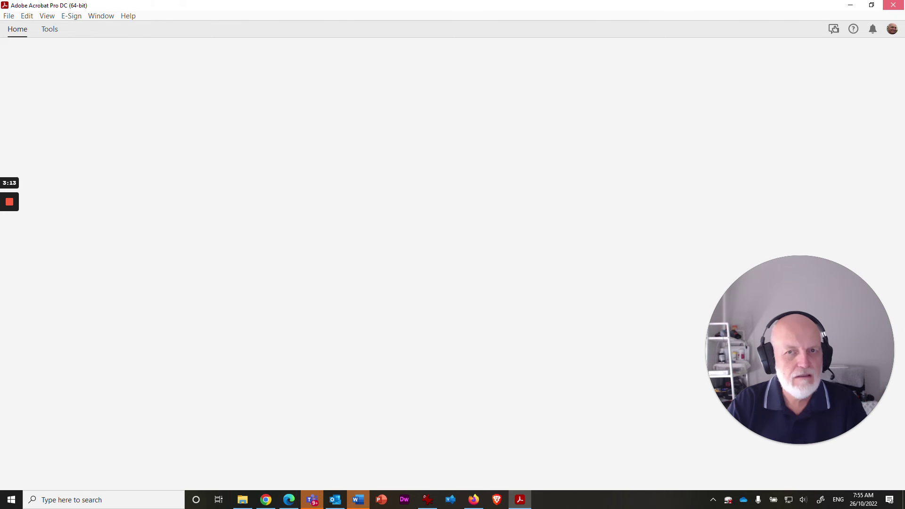
Step: Check the embedded Chromebook table on the new third page, then close Word
scroll(447, 283, up, 10)
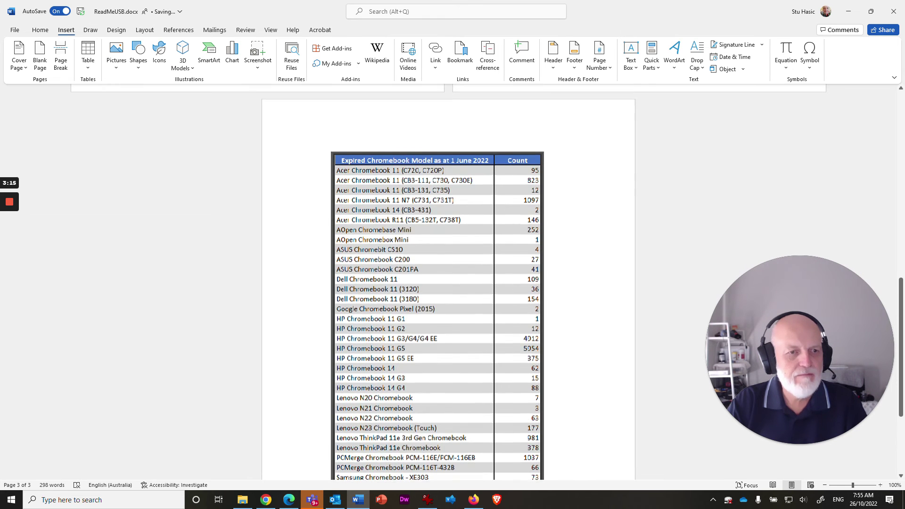
scroll(448, 282, up, 5)
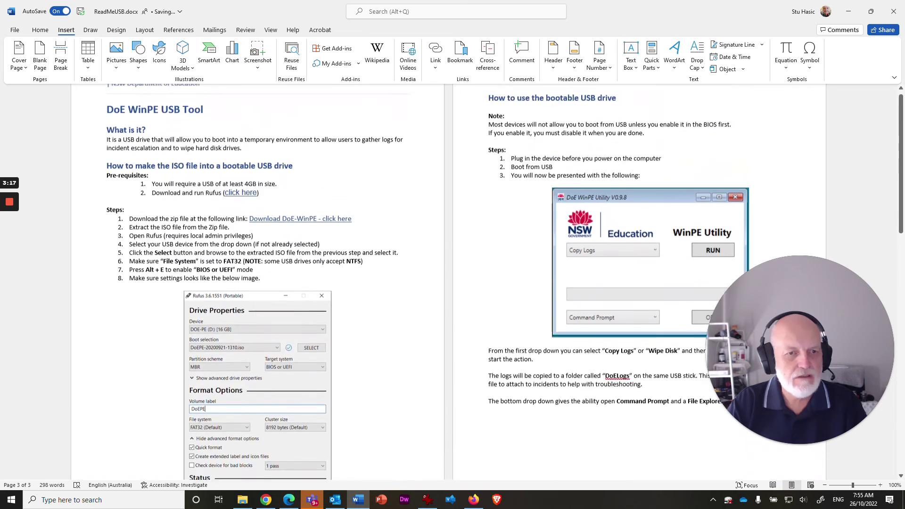
scroll(448, 283, down, 3)
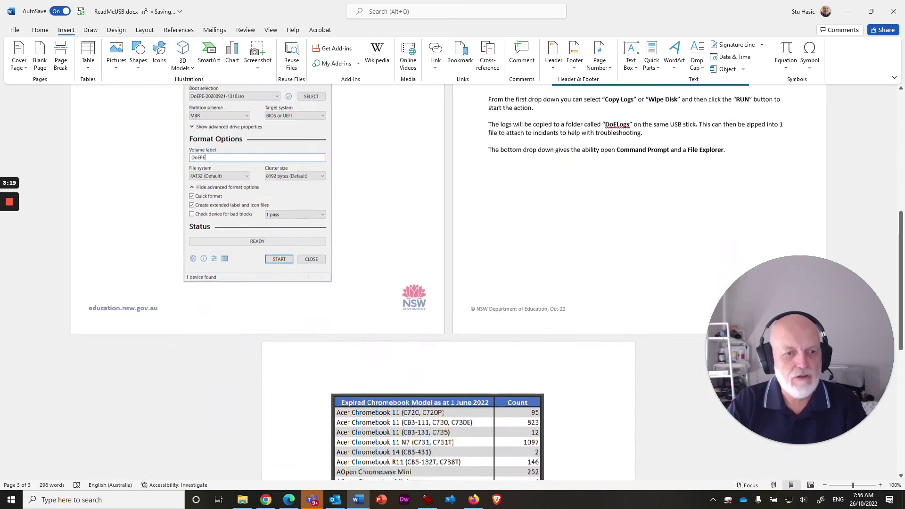
scroll(448, 283, down, 3)
scroll(158, 108, up, 10)
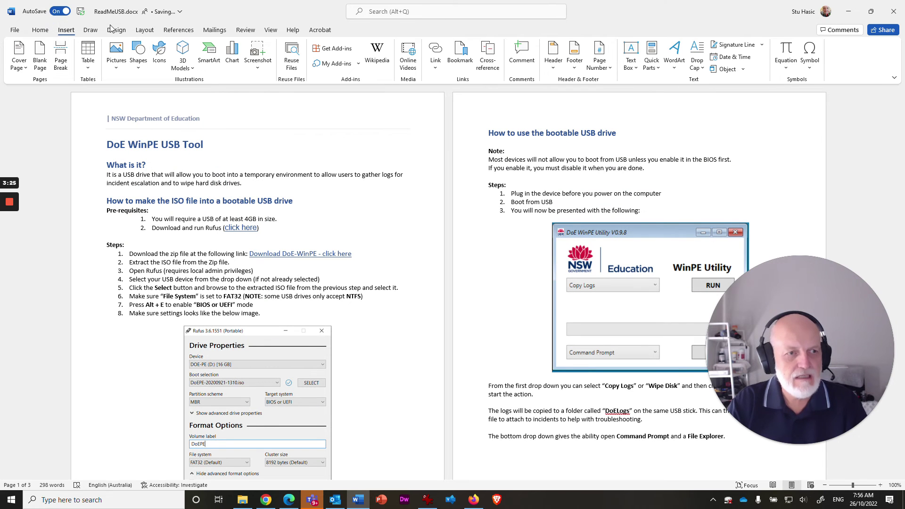
click(893, 15)
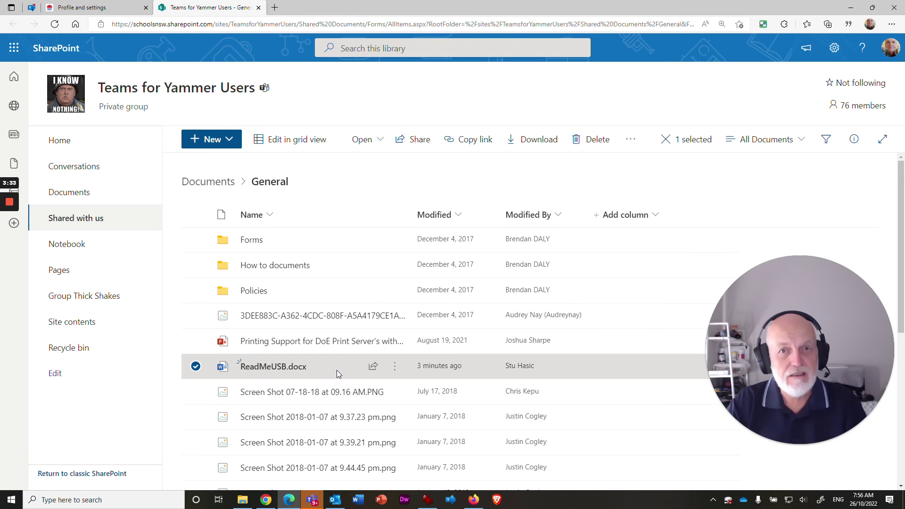
Step: Open ReadMeUSB.docx in Word for the web using the file's Open in browser action
click(395, 368)
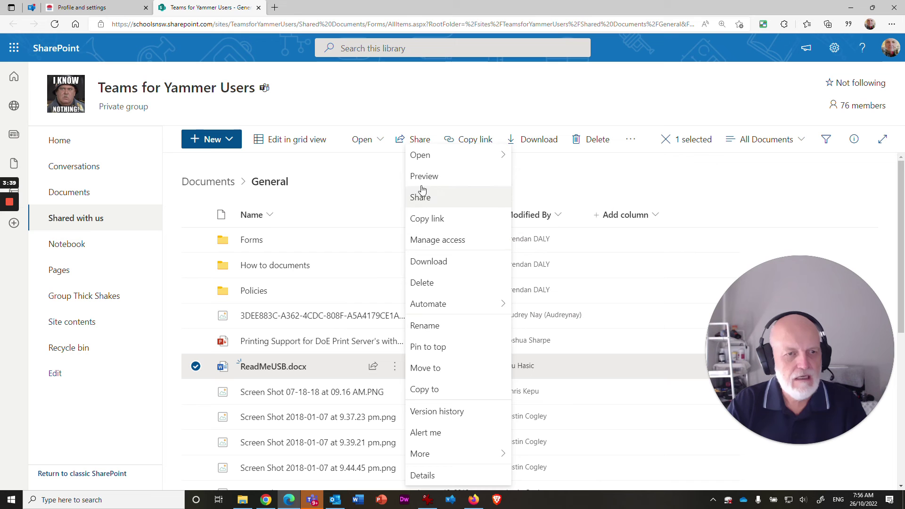
mouse_move(436, 154)
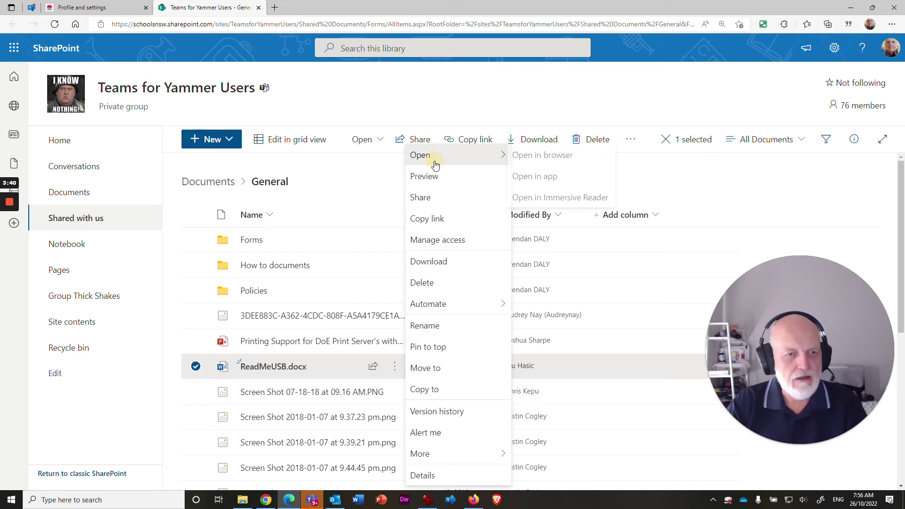
click(547, 155)
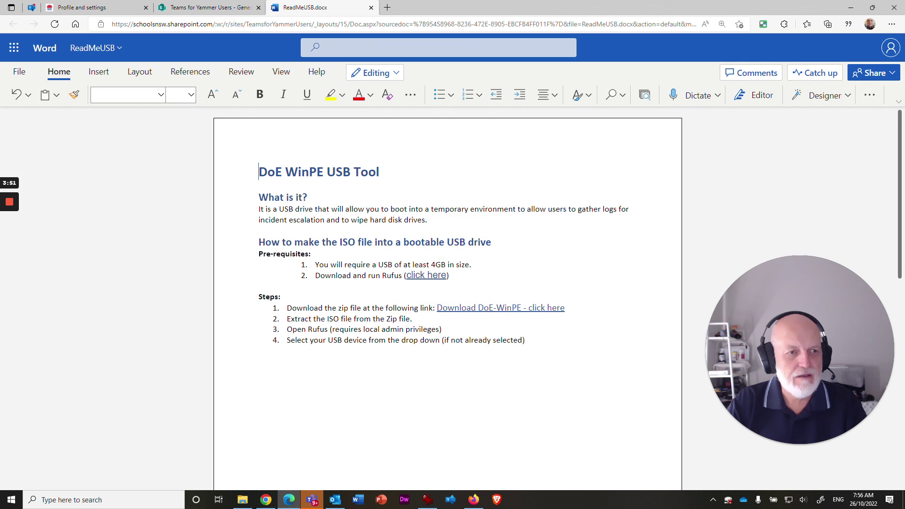
Step: Confirm the embedded Chromebook table ends with Grand Total 17203, then close the browser tab
scroll(448, 297, down, 15)
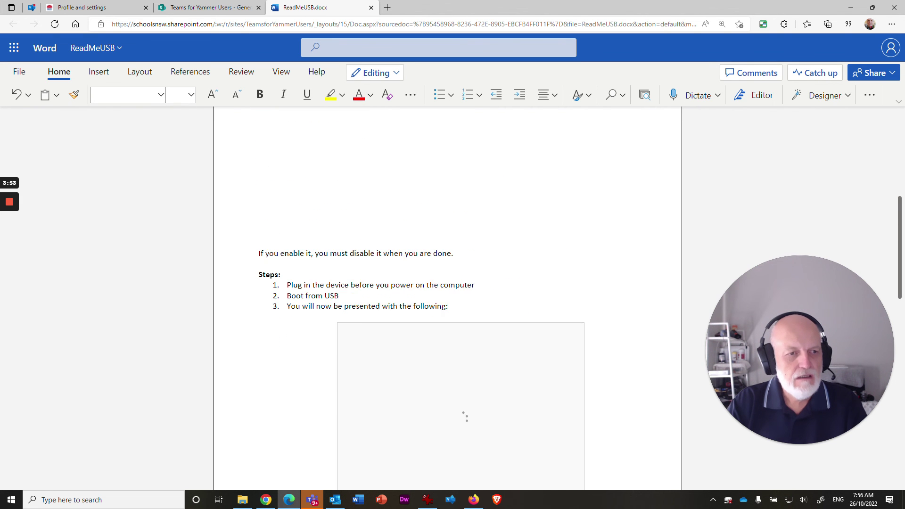
scroll(448, 297, down, 4)
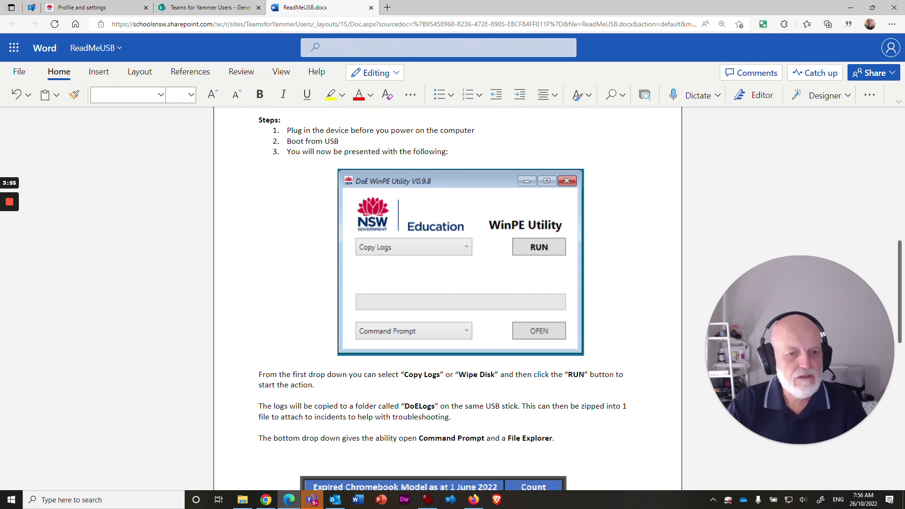
scroll(534, 294, down, 10)
scroll(534, 294, up, 9)
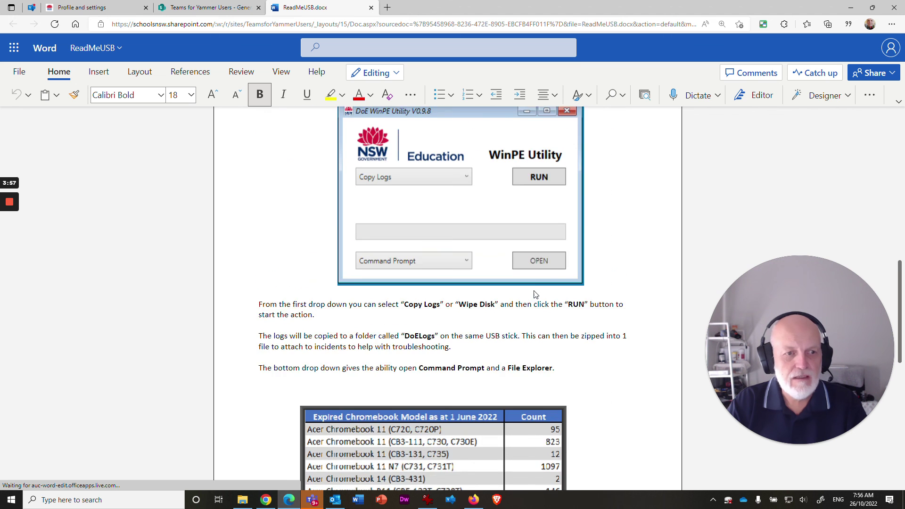
scroll(534, 294, down, 1)
scroll(493, 311, down, 6)
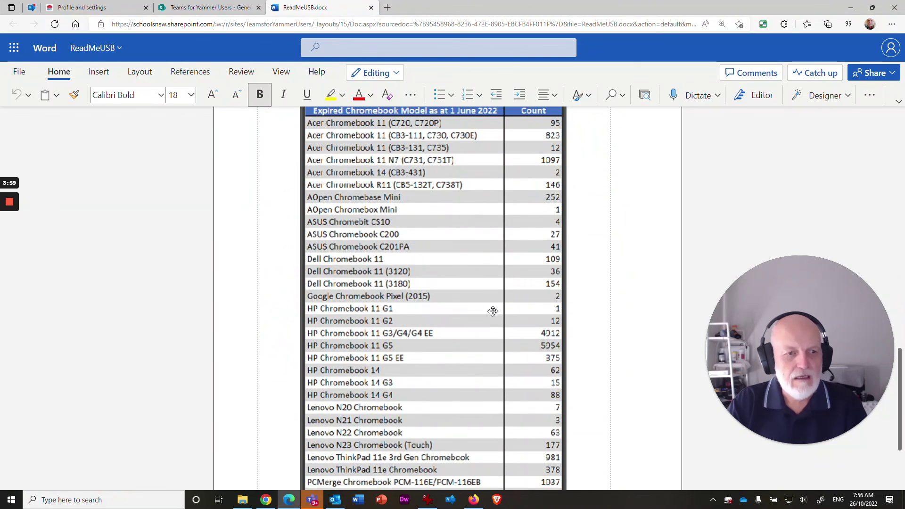
scroll(492, 311, down, 3)
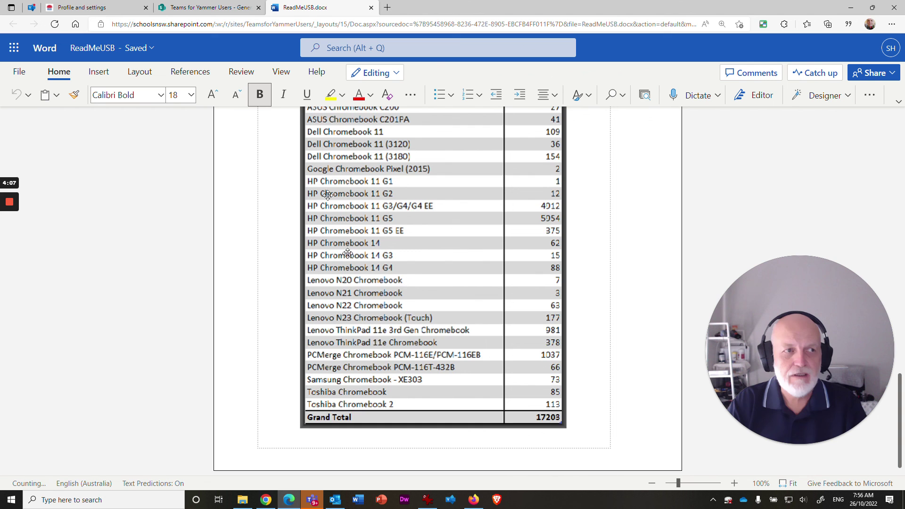
scroll(347, 254, up, 1)
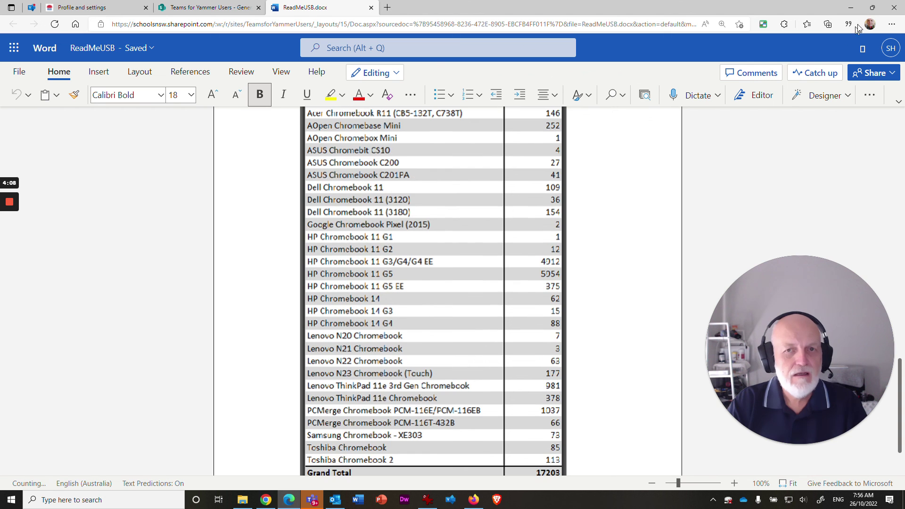
click(372, 8)
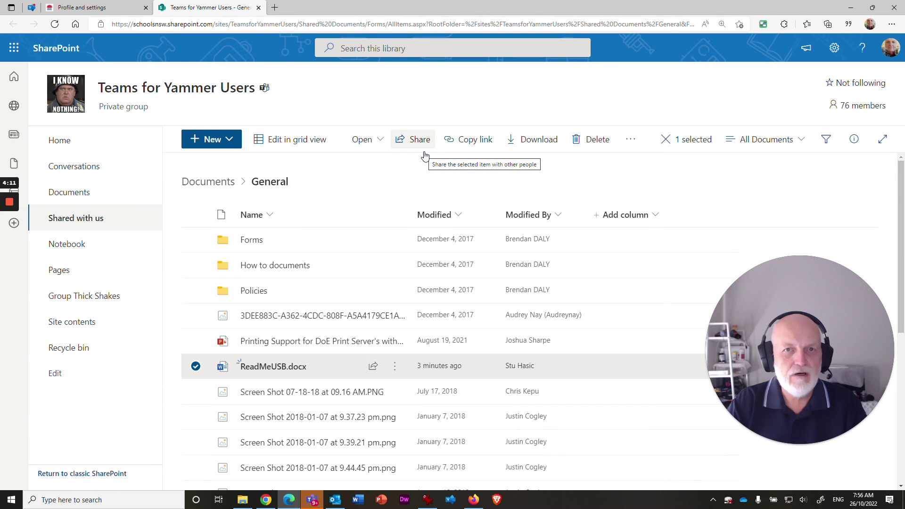